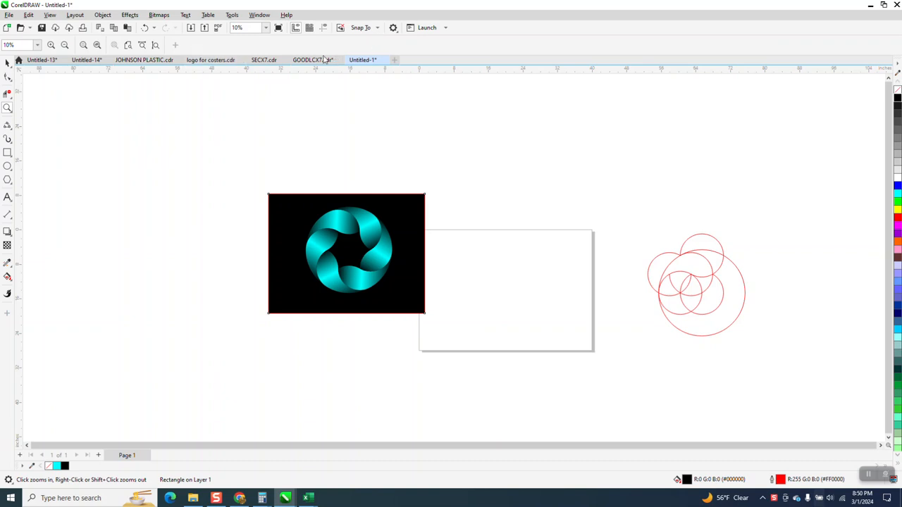
# Step: Move the finished ring logo together with its black background left, clear of the page
pyautogui.click(7, 62)
pyautogui.moveTo(234, 150); pyautogui.dragTo(455, 327)
pyautogui.moveTo(345, 255); pyautogui.dragTo(259, 241)
# Step: Draw a circle on the page, centre it on the page and set its size to 20 inches
pyautogui.click(7, 108)
pyautogui.moveTo(622, 224); pyautogui.dragTo(794, 364)
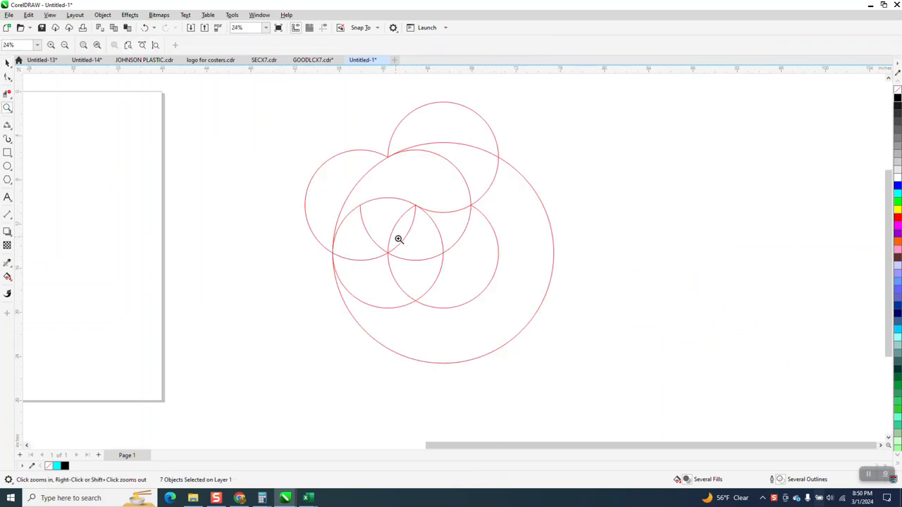
pyautogui.scroll(-4, 398, 234)
pyautogui.moveTo(514, 298); pyautogui.dragTo(517, 299)
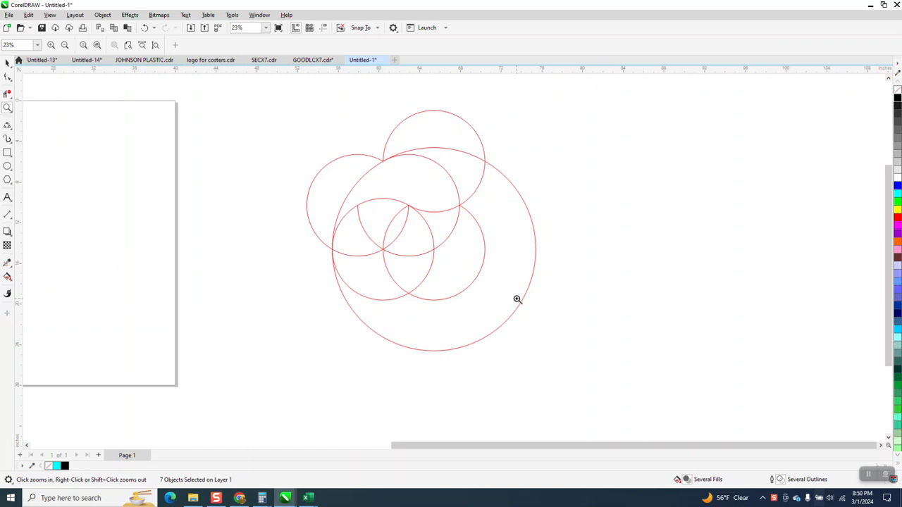
pyautogui.click(8, 63)
pyautogui.scroll(-2, 501, 268)
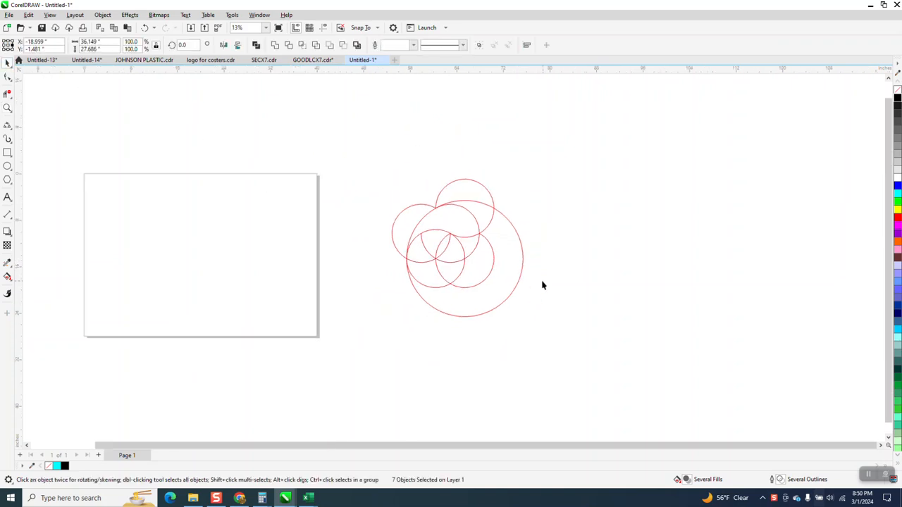
pyautogui.click(7, 166)
pyautogui.moveTo(266, 211); pyautogui.dragTo(159, 297)
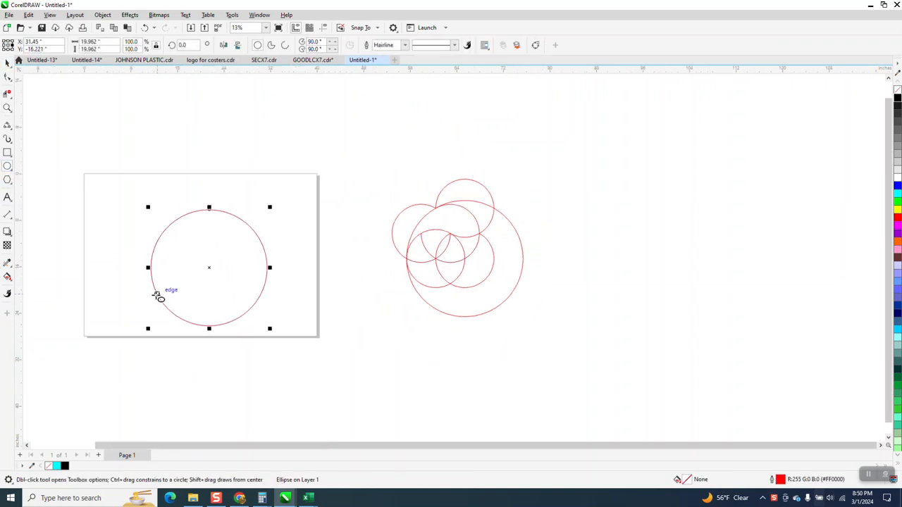
pyautogui.press('p')
pyautogui.moveTo(113, 43); pyautogui.dragTo(54, 45)
pyautogui.write('20')
pyautogui.press('Return')
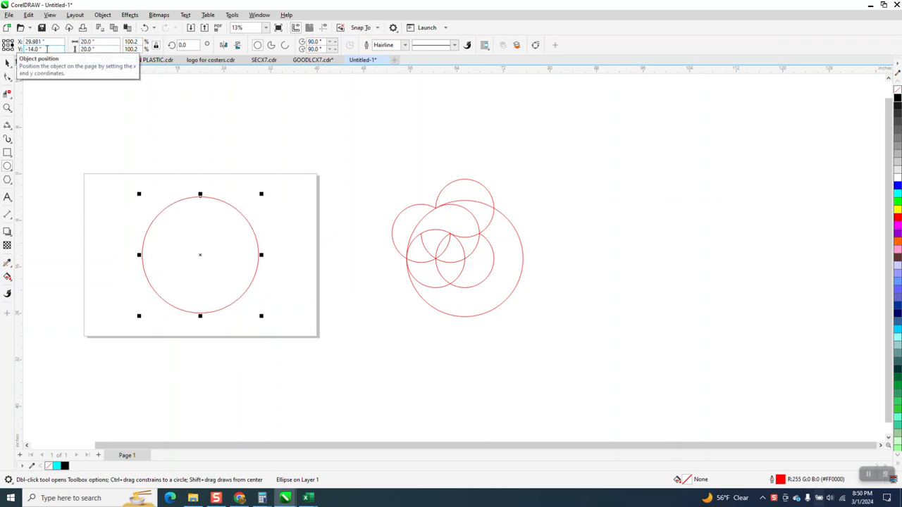
# Step: Duplicate the 20-inch circle and set the copy's size to 10 inches
pyautogui.click(7, 63)
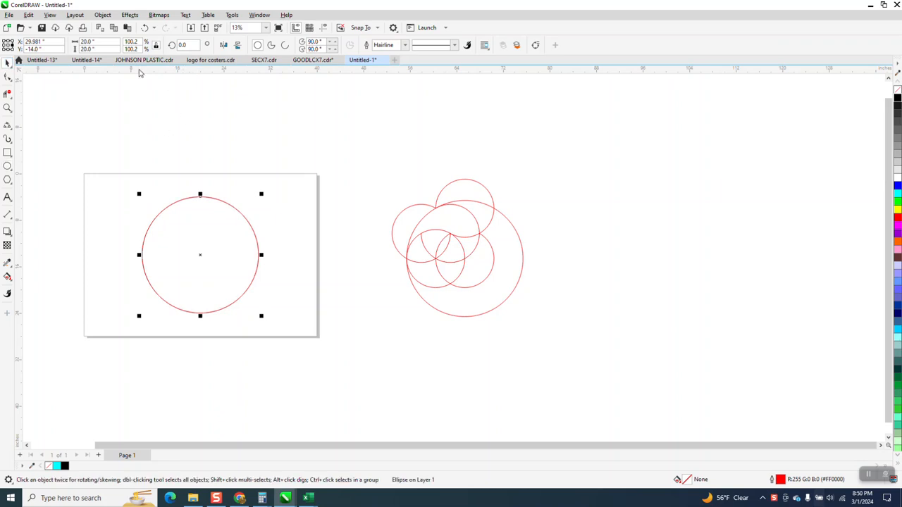
pyautogui.doubleClick(88, 41)
pyautogui.write('10')
pyautogui.press('Return')
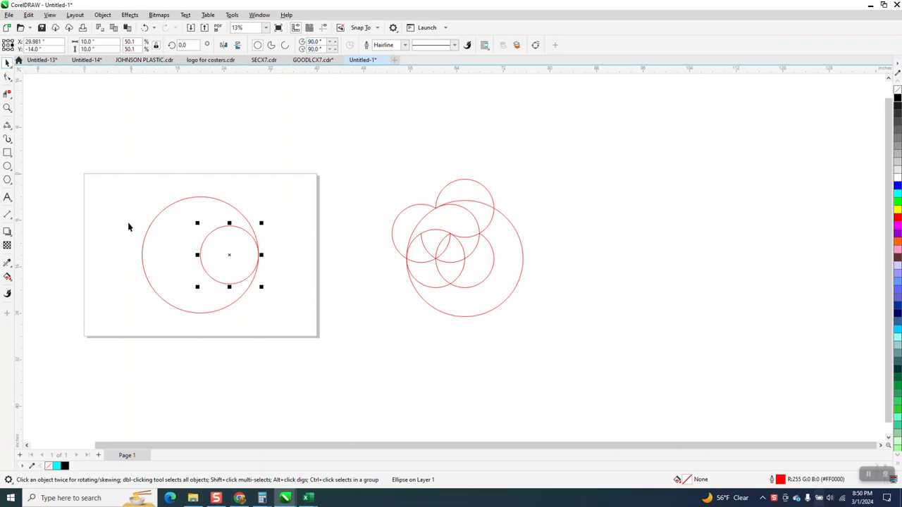
# Step: Align the small circle with the large circle's left edge, and centre a second small copy within the large circle
pyautogui.moveTo(128, 226); pyautogui.dragTo(328, 336)
pyautogui.press('l')
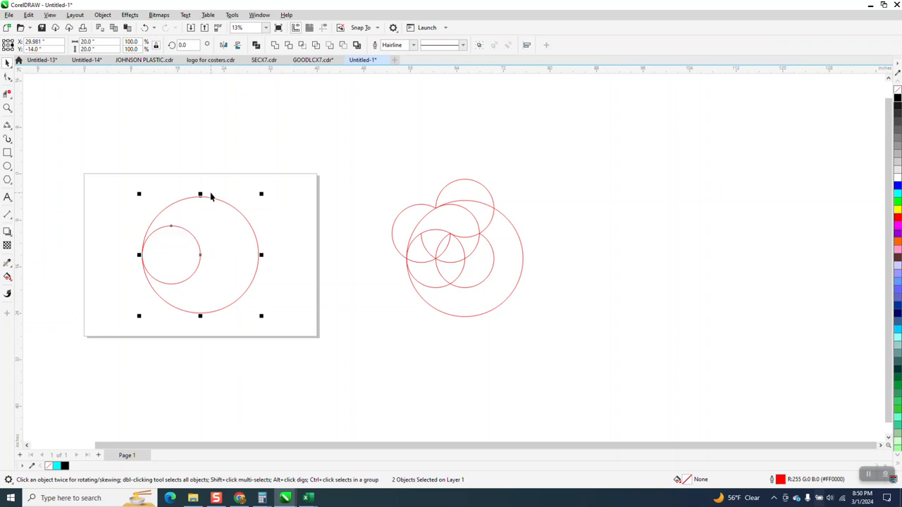
pyautogui.press('c')
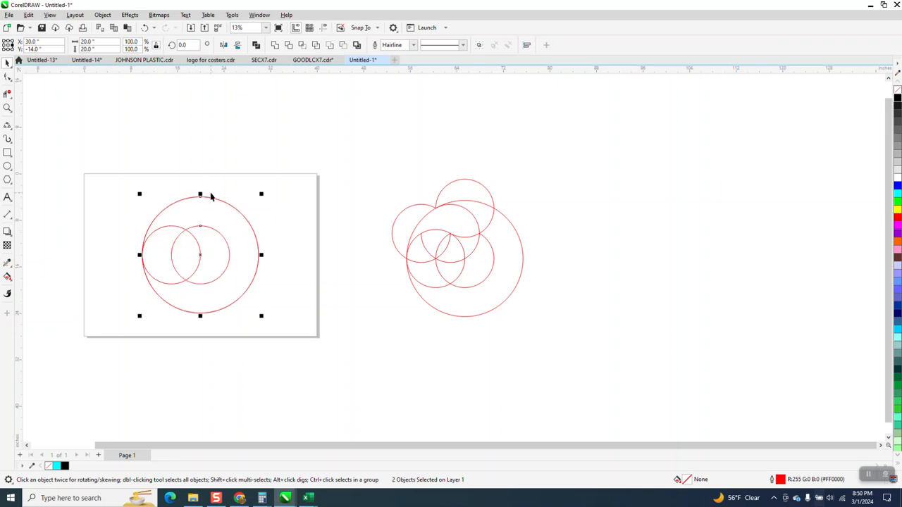
pyautogui.click(253, 187)
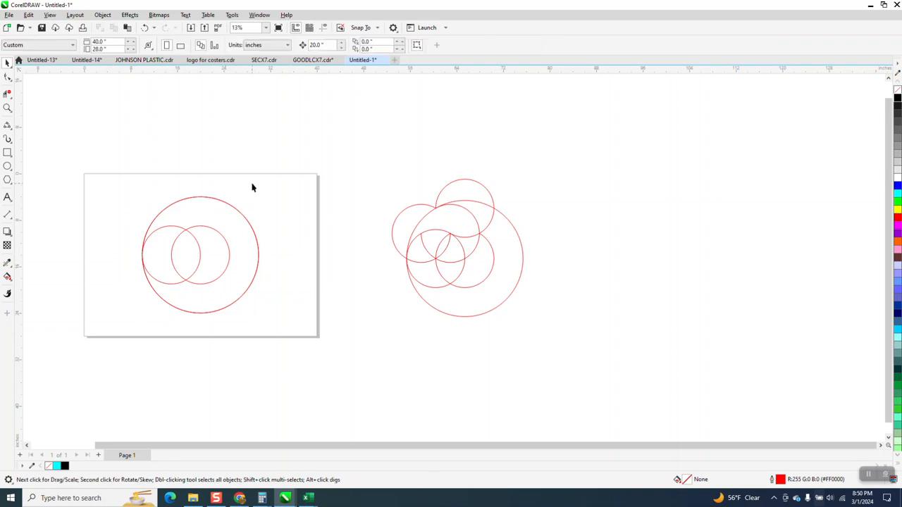
# Step: Rotate a copy of the left small circle by -60° about the large circle's centre
pyautogui.click(176, 232)
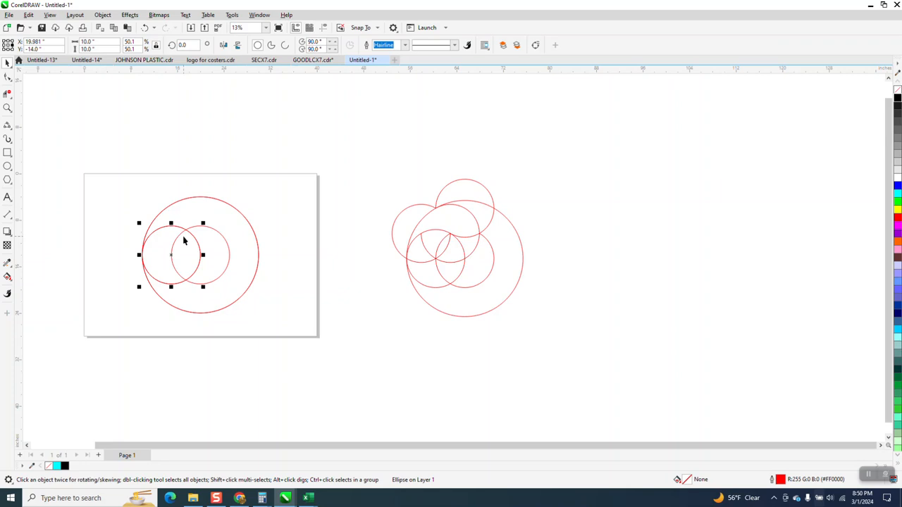
pyautogui.click(197, 45)
pyautogui.write('-60')
pyautogui.press('Return')
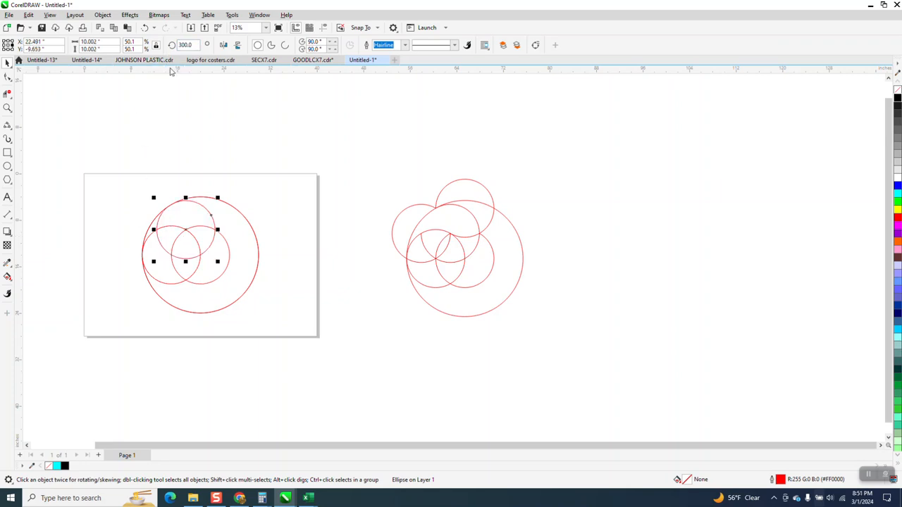
pyautogui.click(211, 61)
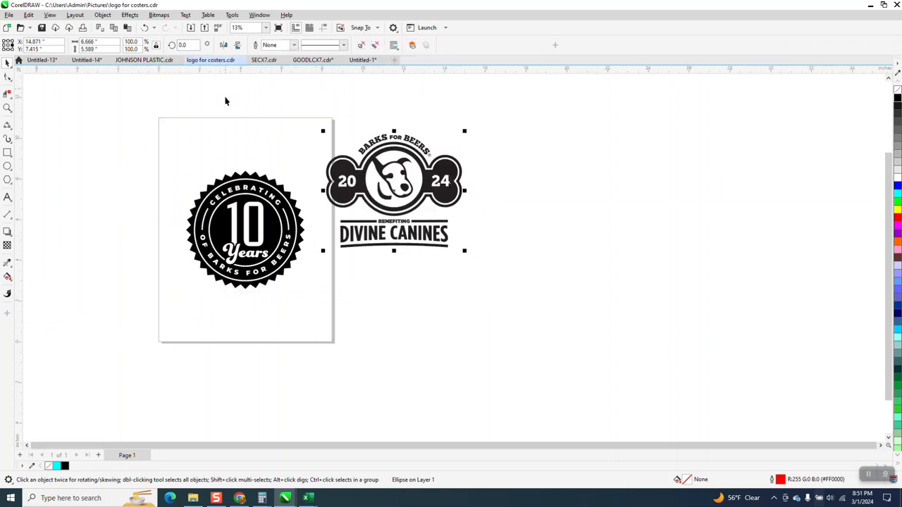
pyautogui.click(364, 62)
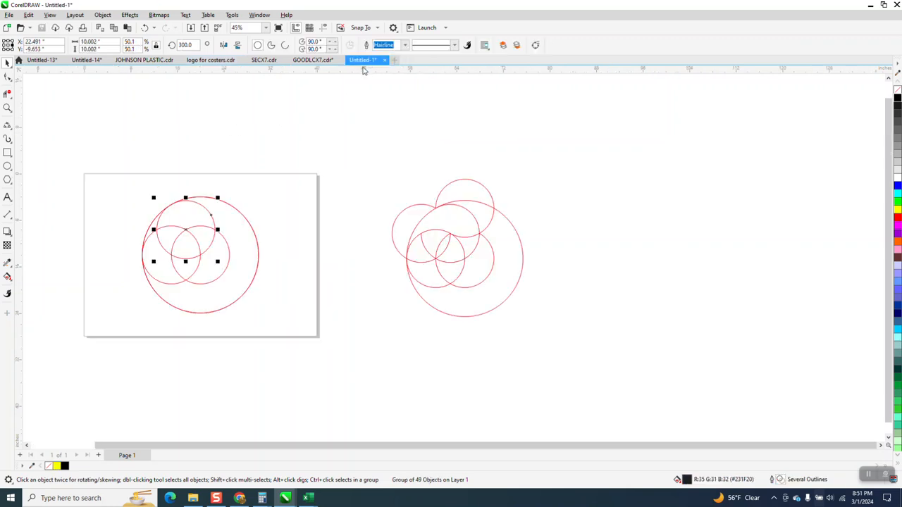
# Step: Place a copy of the centre small circle with its centre snapped to the leftmost point of the rotated circle
pyautogui.click(240, 181)
pyautogui.click(225, 248)
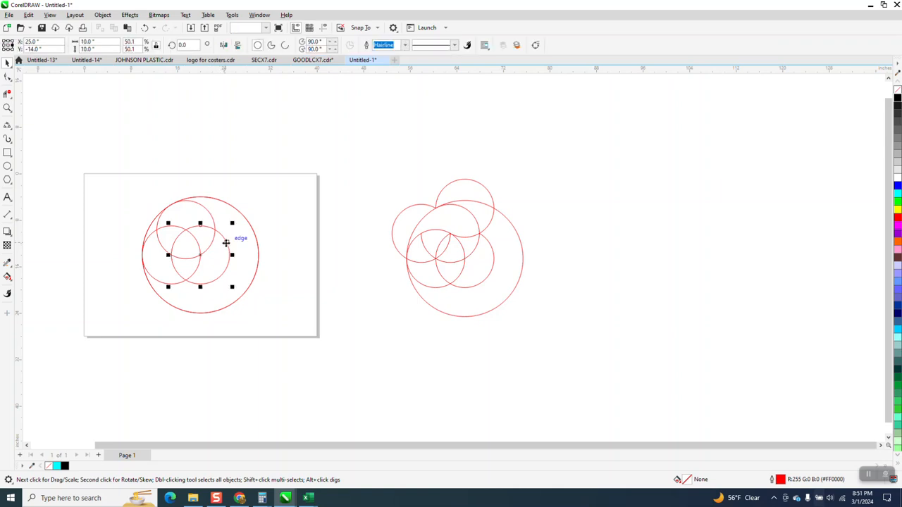
pyautogui.moveTo(200, 256); pyautogui.dragTo(157, 229)
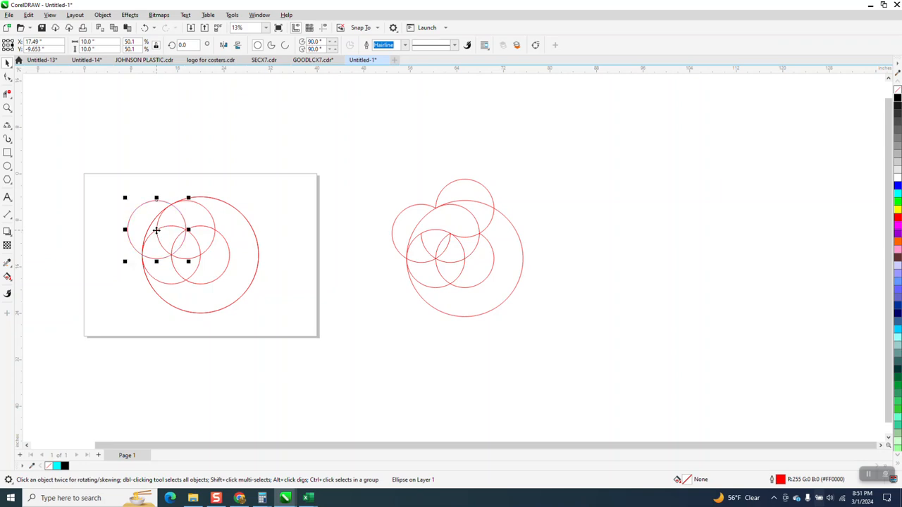
pyautogui.click(145, 144)
# Step: Rotate a copy of the upper-left small circle by -60° about the large circle's centre
pyautogui.click(7, 108)
pyautogui.moveTo(105, 153); pyautogui.dragTo(383, 367)
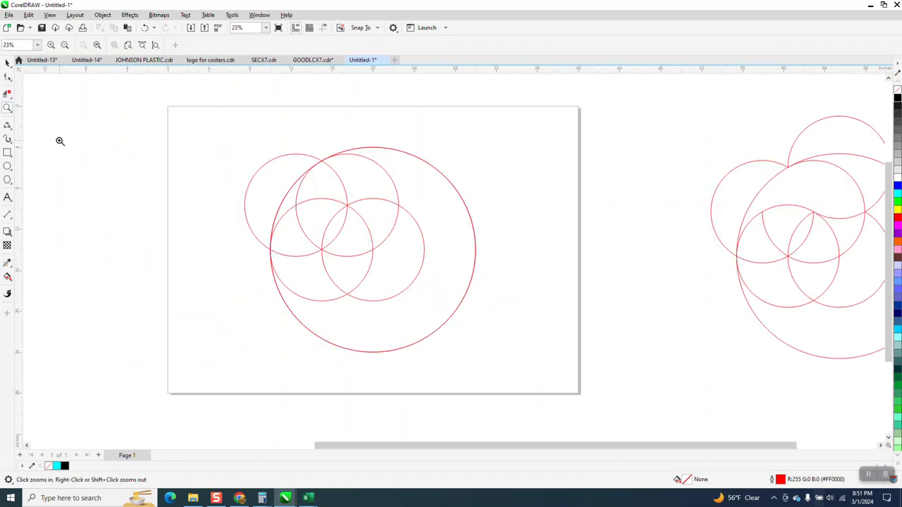
pyautogui.click(7, 64)
pyautogui.press('space')
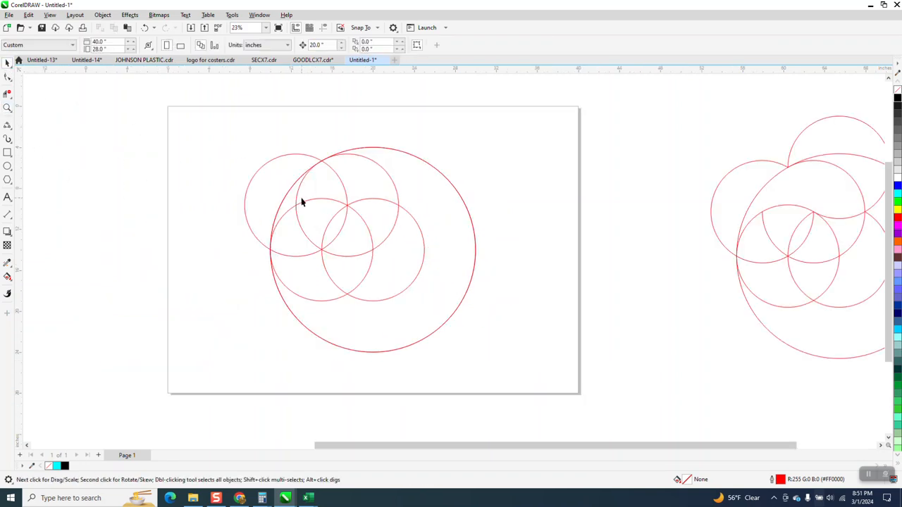
pyautogui.click(269, 167)
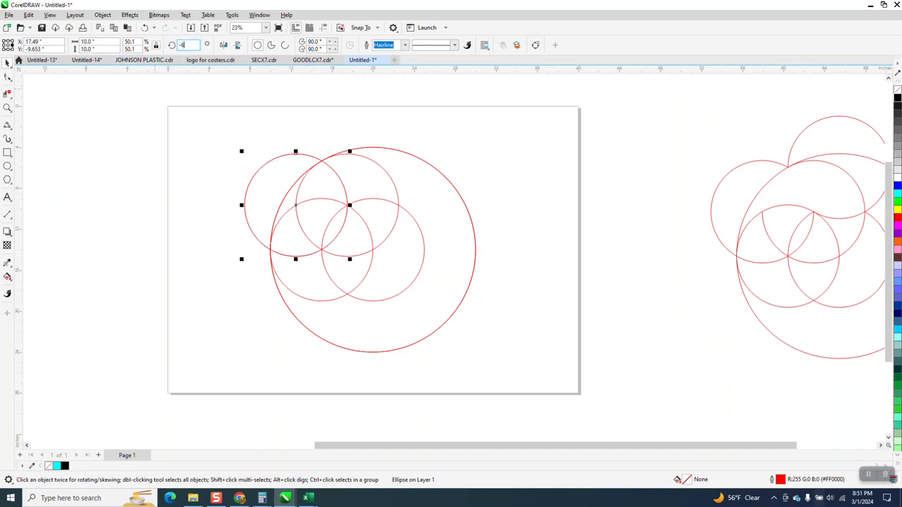
pyautogui.press('Return')
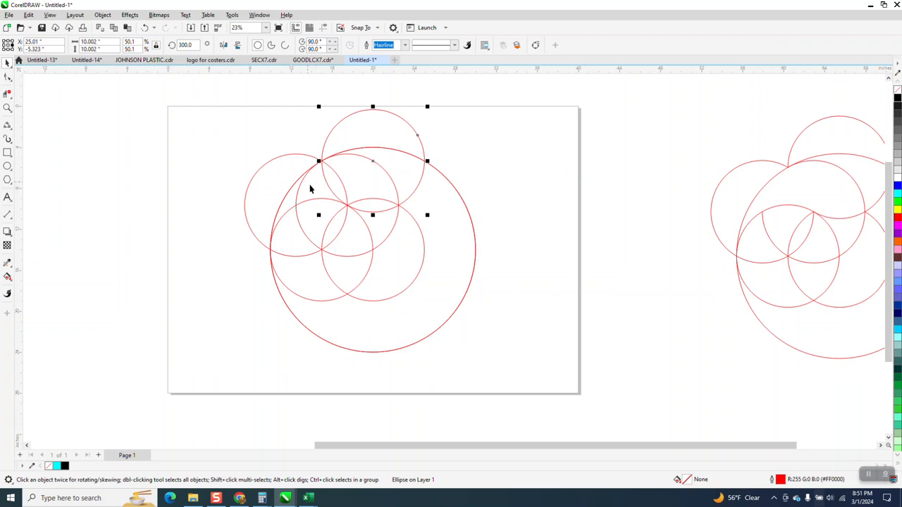
# Step: Remove the circle segments crossing the comma-shaped region at the large circle's upper left with Virtual Segment Delete
pyautogui.click(7, 93)
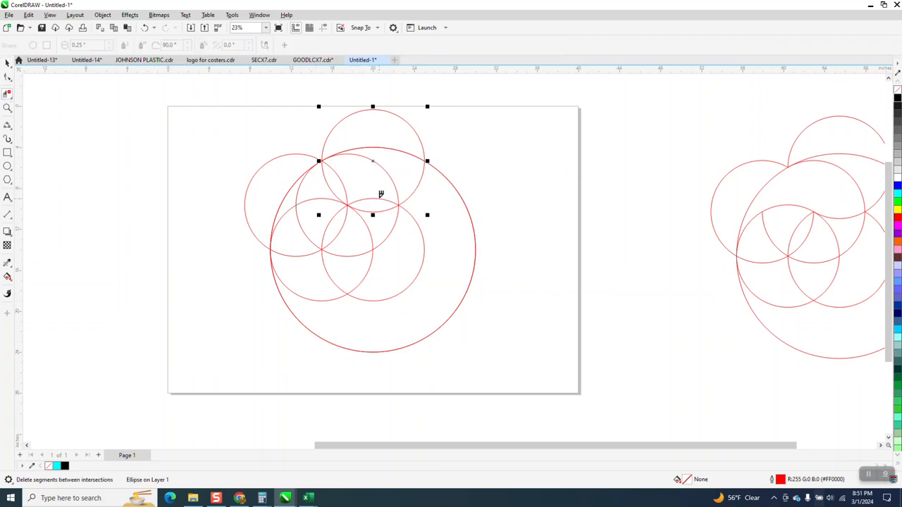
pyautogui.click(325, 185)
pyautogui.click(343, 185)
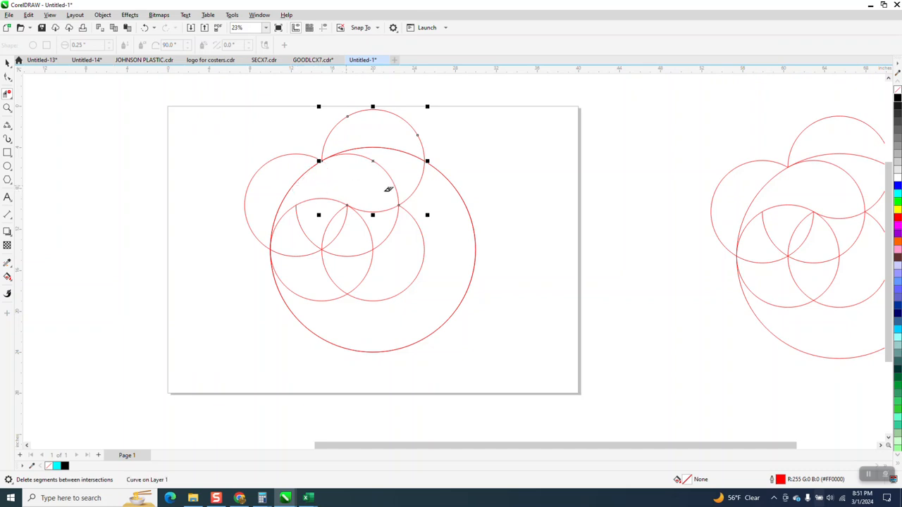
# Step: Select all the circles and curves of the new construction on the page and group them
pyautogui.scroll(-1, 298, 199)
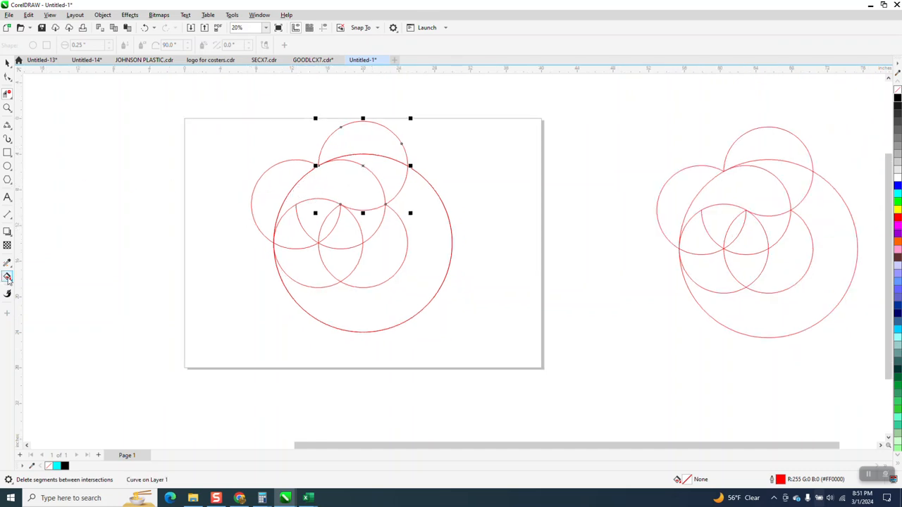
pyautogui.click(7, 63)
pyautogui.moveTo(236, 106); pyautogui.dragTo(514, 352)
pyautogui.hotkey('ctrl', 'g')
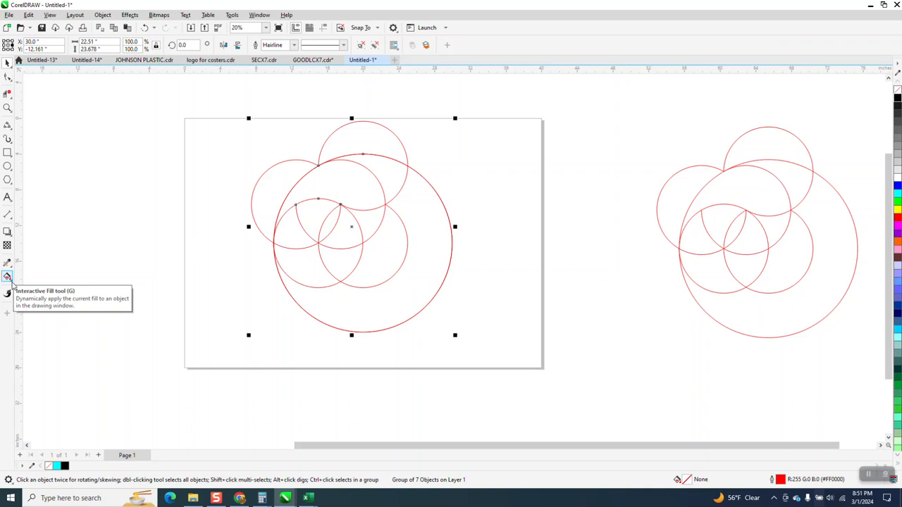
# Step: Smart-fill the comma-shaped region with cyan and no outline, and move the circle group left away from the filled shape
pyautogui.click(8, 279)
pyautogui.click(38, 285)
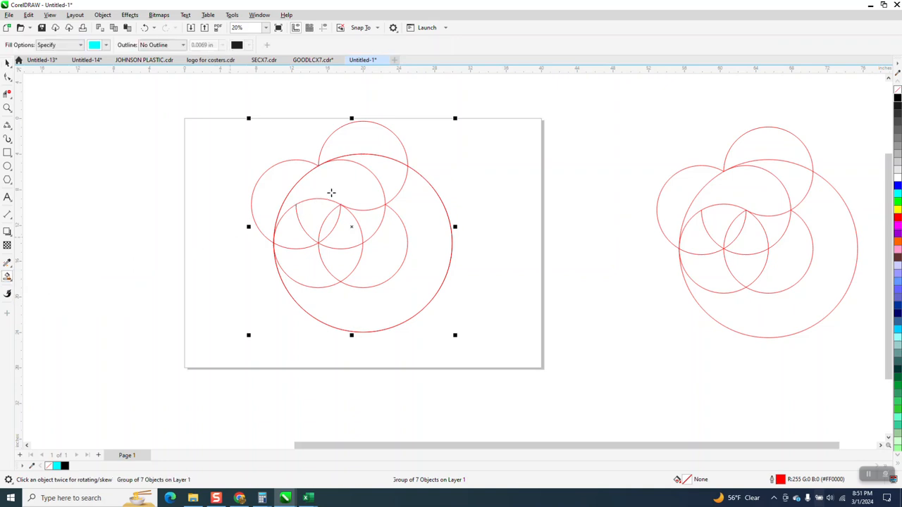
pyautogui.click(330, 193)
pyautogui.click(8, 63)
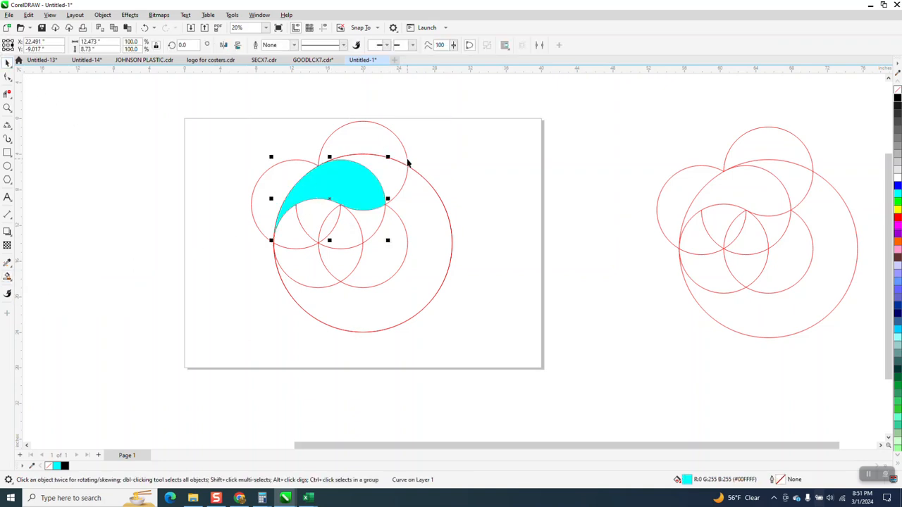
pyautogui.click(407, 163)
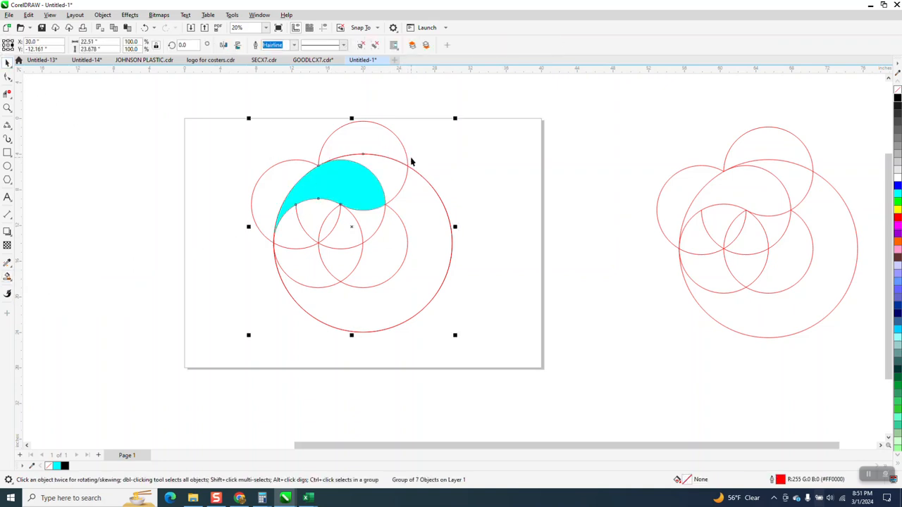
pyautogui.moveTo(354, 230); pyautogui.dragTo(91, 219)
# Step: Apply a linear fountain fill across the comma shape with black at both ends and cyan in the middle, and slant the gradient
pyautogui.click(308, 188)
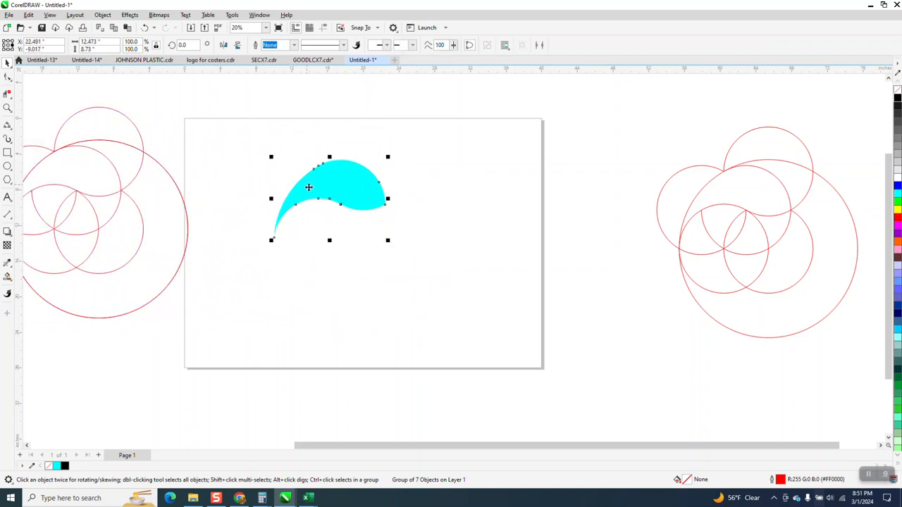
pyautogui.click(9, 277)
pyautogui.click(38, 279)
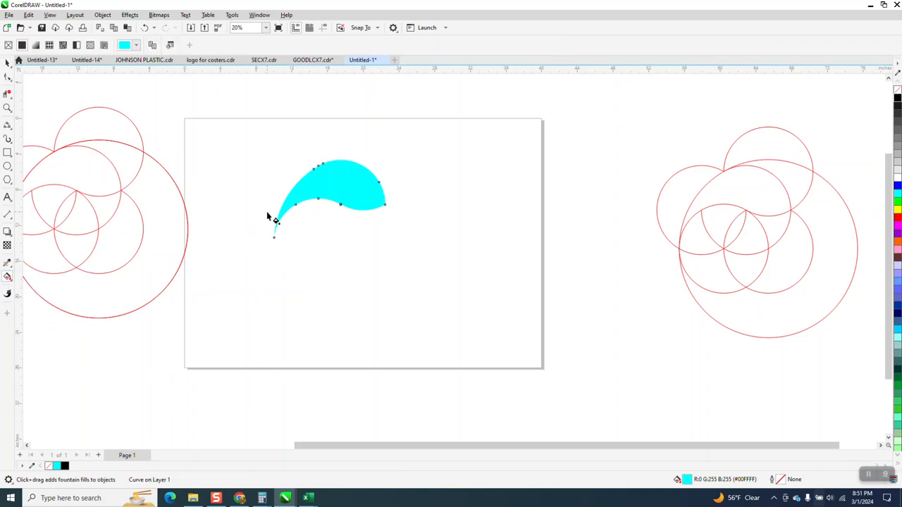
pyautogui.moveTo(286, 203); pyautogui.dragTo(387, 196)
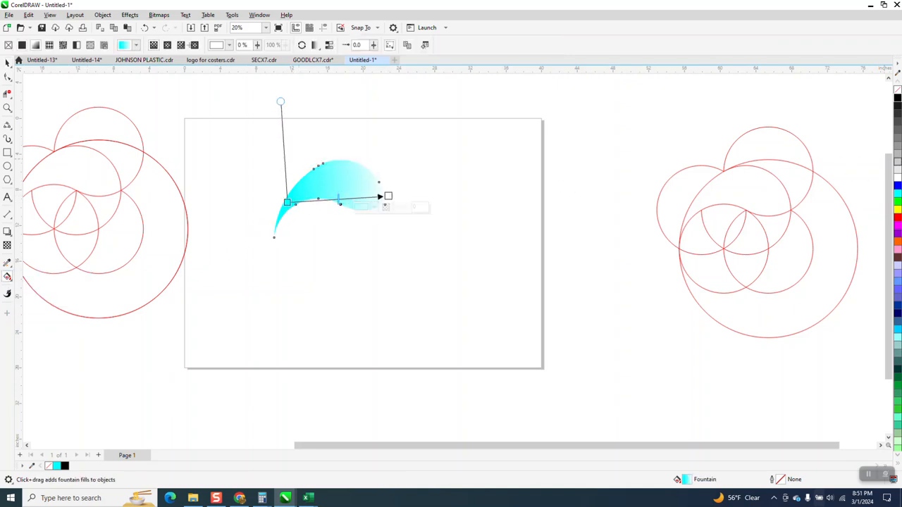
pyautogui.moveTo(719, 135); pyautogui.dragTo(388, 196)
pyautogui.moveTo(898, 101); pyautogui.dragTo(287, 203)
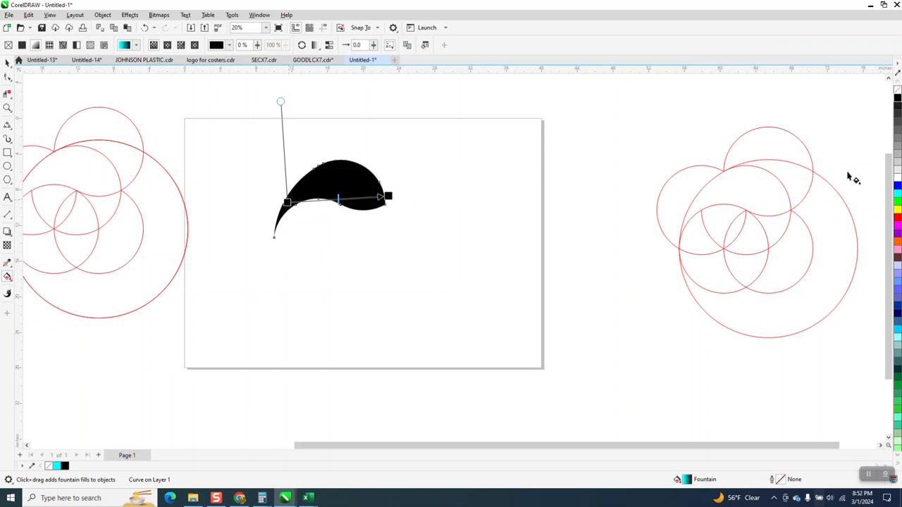
pyautogui.moveTo(897, 194); pyautogui.dragTo(331, 202)
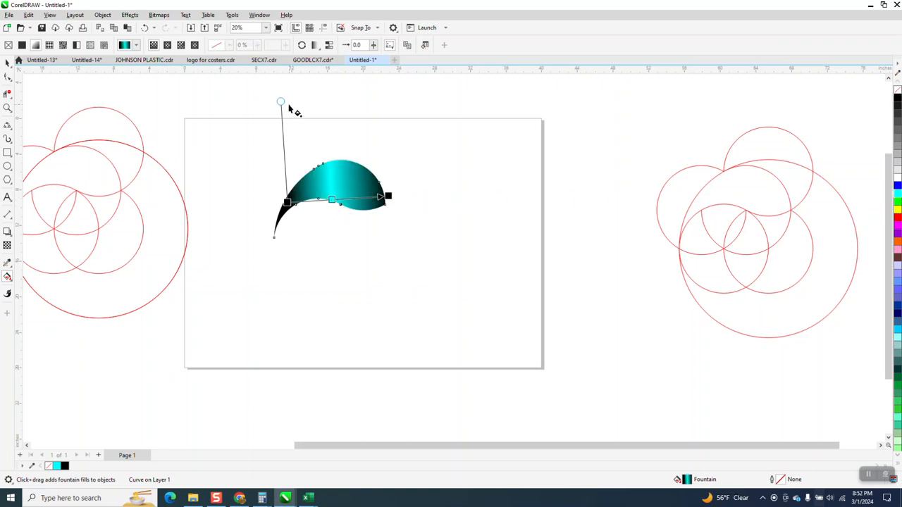
pyautogui.moveTo(283, 101); pyautogui.dragTo(327, 104)
pyautogui.click(7, 62)
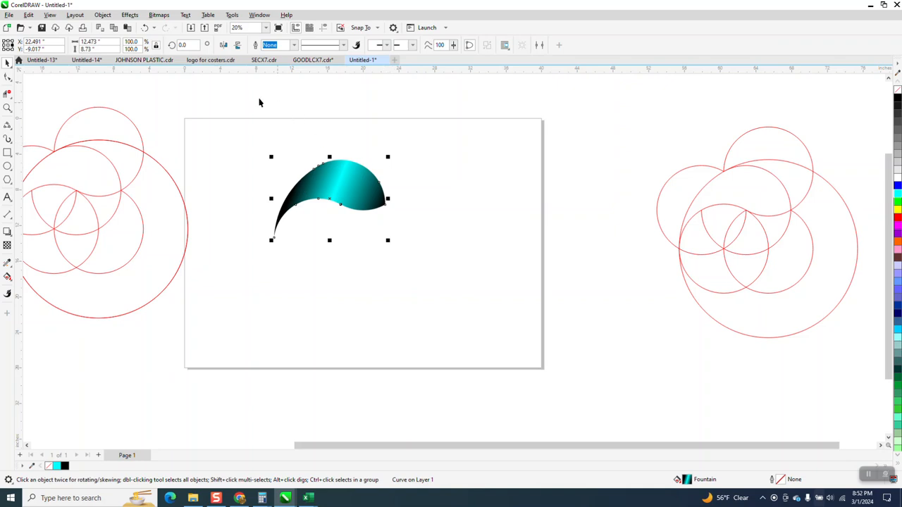
# Step: Create a clone of the gradient-filled comma shape
pyautogui.click(29, 15)
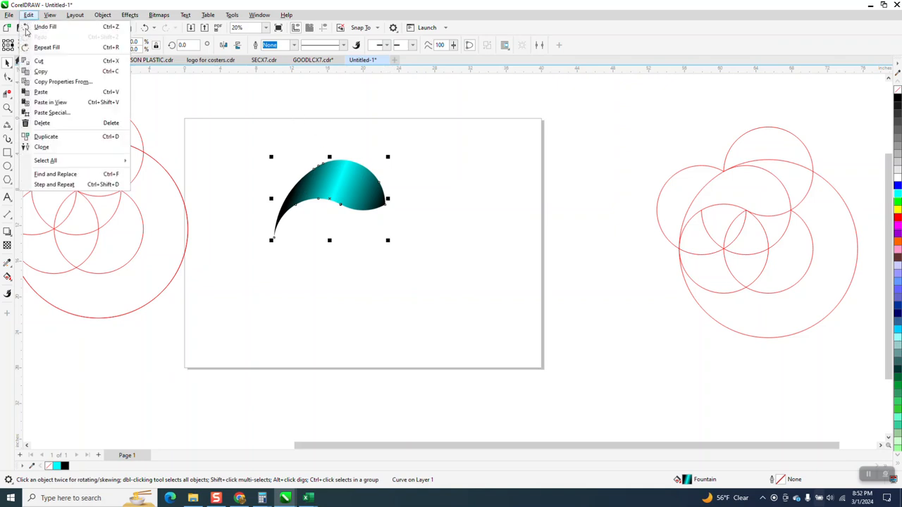
pyautogui.click(43, 147)
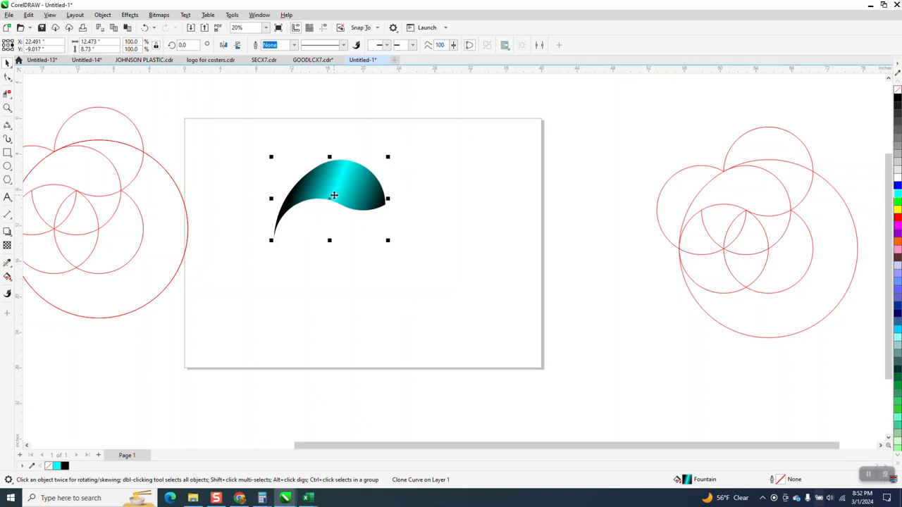
# Step: Rotate the cloned blade 60° about the ring's center and repeat the cloning rotation four times to complete a six-blade ring
pyautogui.click(336, 196)
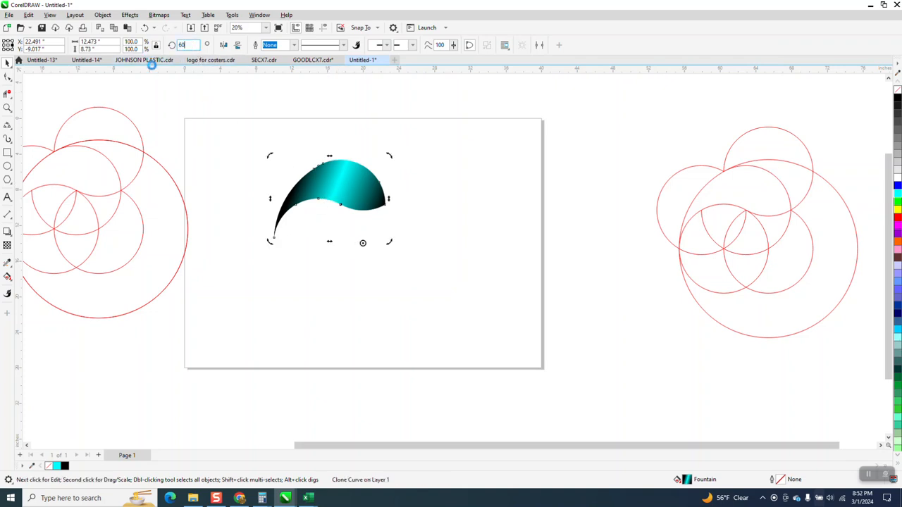
pyautogui.write('60')
pyautogui.press('Return')
pyautogui.hotkey('ctrl', 'r')
pyautogui.hotkey('ctrl', 'r')
pyautogui.hotkey('ctrl', 'r')
pyautogui.hotkey('ctrl', 'r')
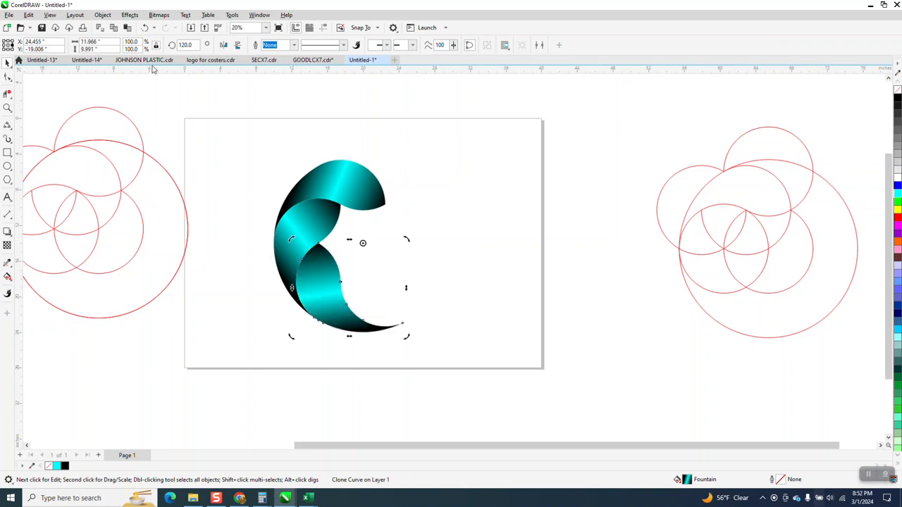
# Step: Select the original control blade for fountain-fill editing and extend the gradient's black starting end outward beyond the blade's outer edge
pyautogui.click(427, 125)
pyautogui.click(337, 185)
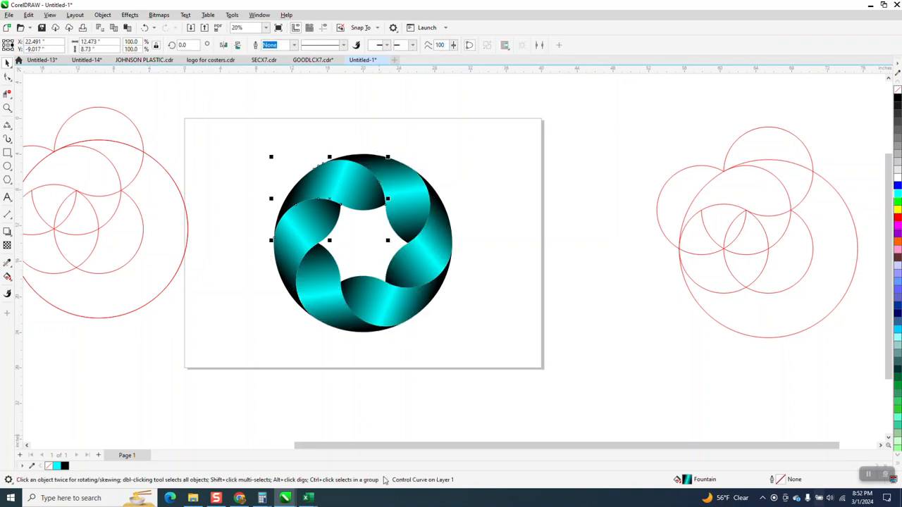
pyautogui.click(7, 107)
pyautogui.moveTo(235, 131); pyautogui.dragTo(537, 324)
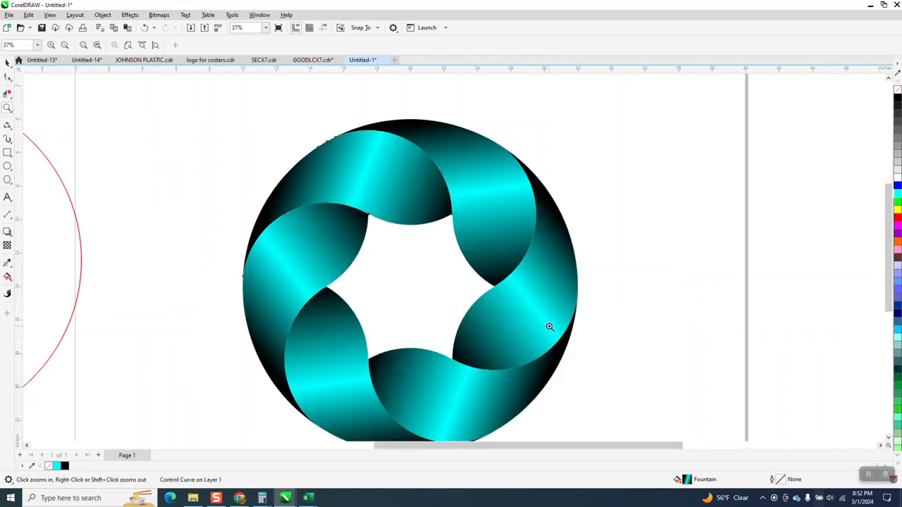
pyautogui.rightClick(524, 283)
pyautogui.moveTo(303, 162); pyautogui.dragTo(638, 426)
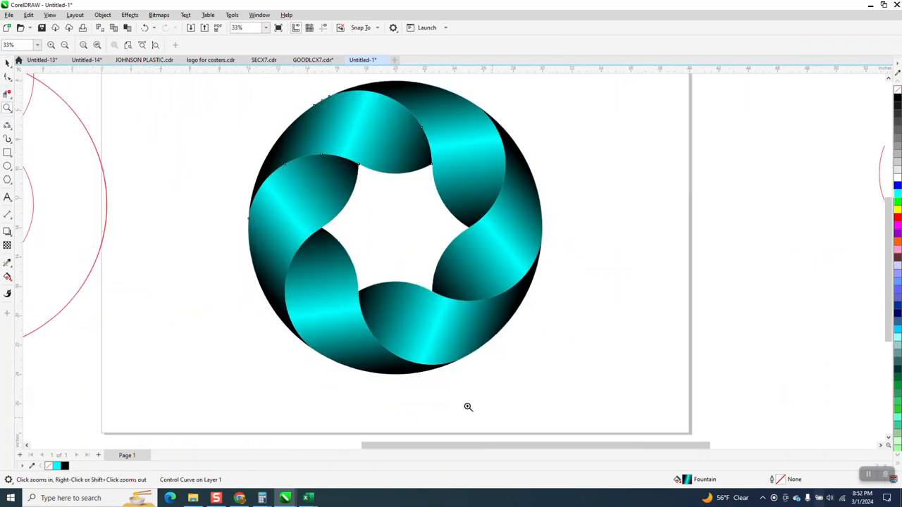
pyautogui.click(10, 282)
pyautogui.click(35, 270)
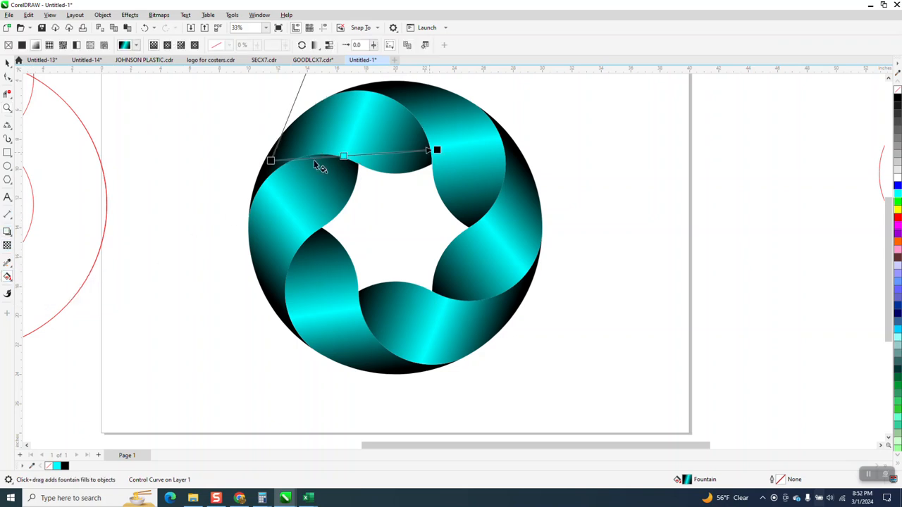
pyautogui.moveTo(270, 160); pyautogui.dragTo(253, 136)
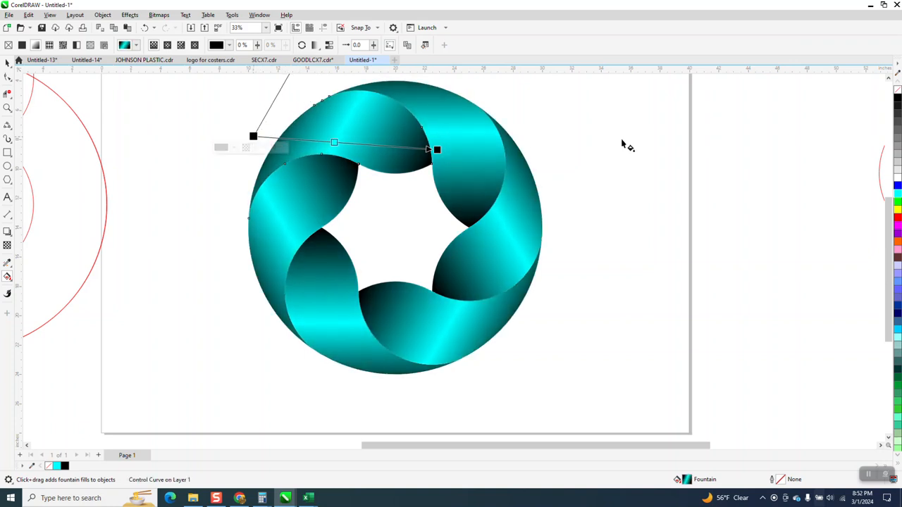
# Step: Add two more cyan color stops near the gradient's middle, pull both black ends inward, and spread the outer cyan stops to about 38% and 63%
pyautogui.moveTo(896, 195); pyautogui.dragTo(347, 144)
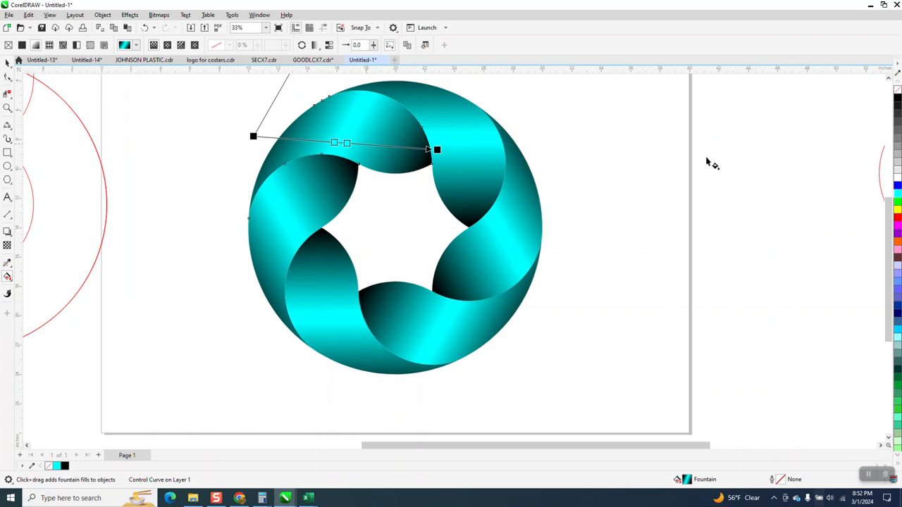
pyautogui.moveTo(896, 195); pyautogui.dragTo(357, 147)
pyautogui.moveTo(438, 149); pyautogui.dragTo(430, 150)
pyautogui.moveTo(253, 136); pyautogui.dragTo(268, 154)
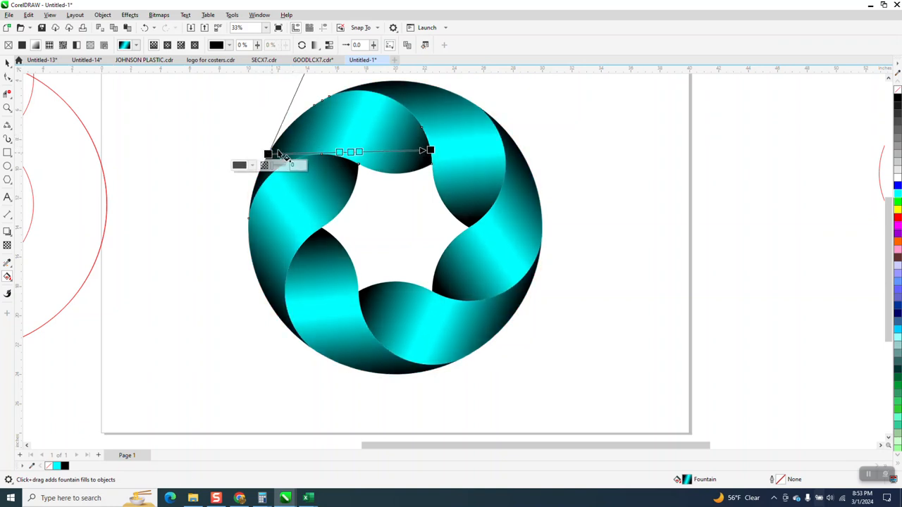
pyautogui.moveTo(339, 152); pyautogui.dragTo(328, 152)
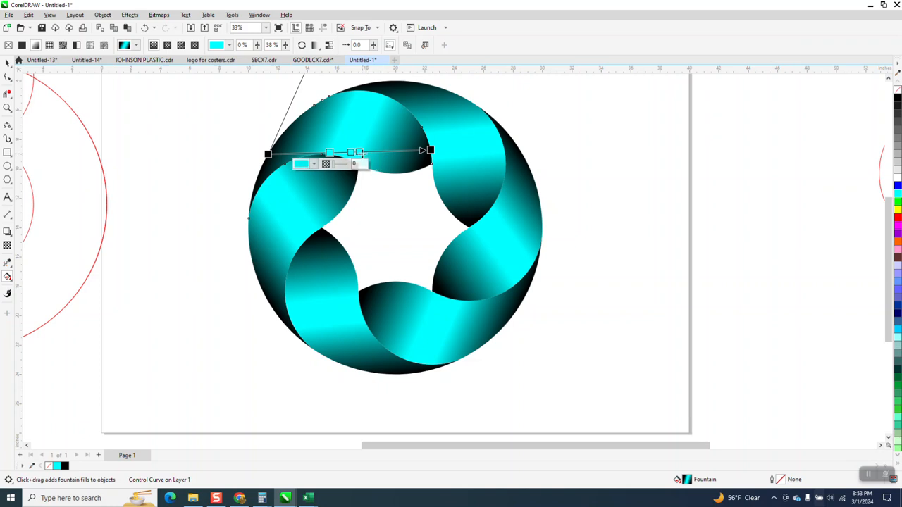
pyautogui.moveTo(358, 151); pyautogui.dragTo(370, 151)
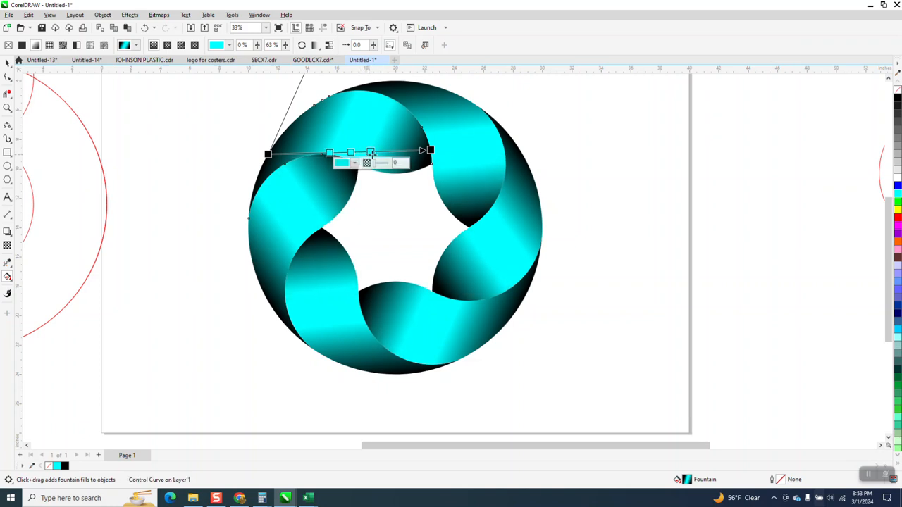
# Step: Try white, light grey and blue as the color of the gradient's middle stop
pyautogui.moveTo(376, 155); pyautogui.dragTo(350, 154)
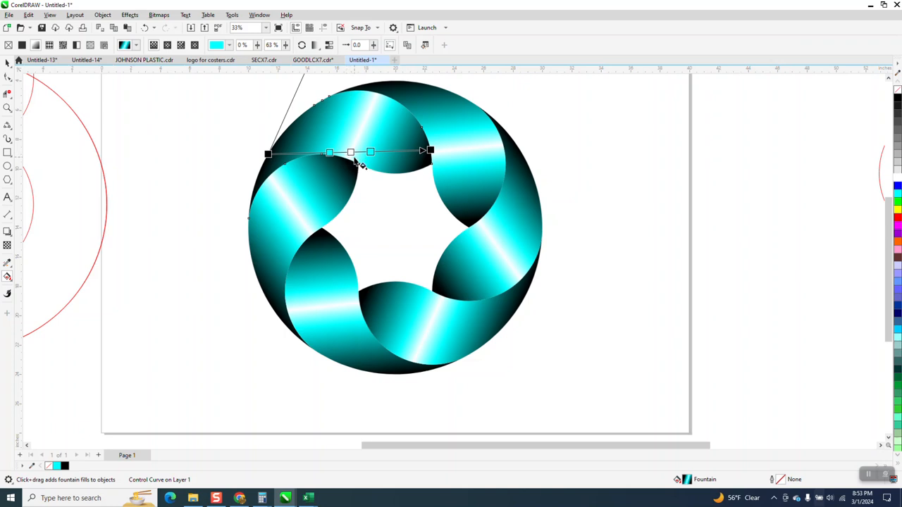
pyautogui.moveTo(897, 171); pyautogui.dragTo(351, 152)
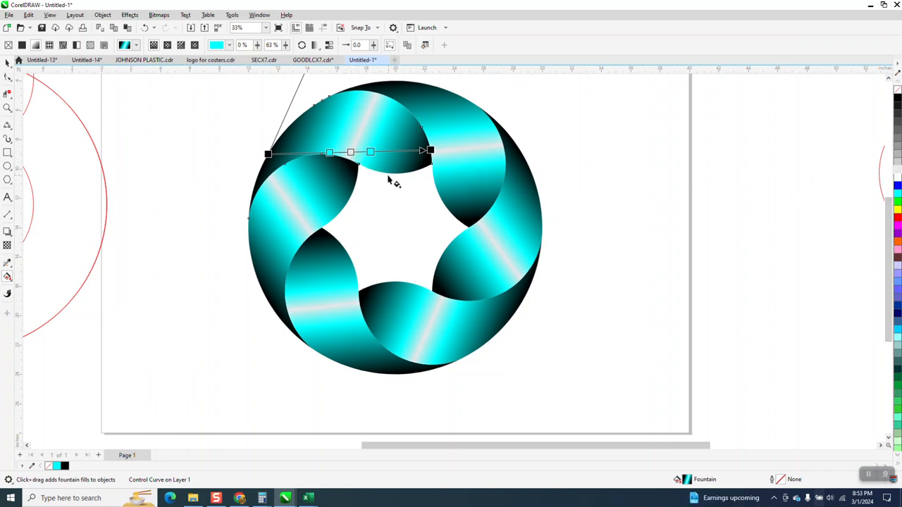
pyautogui.moveTo(896, 187); pyautogui.dragTo(351, 152)
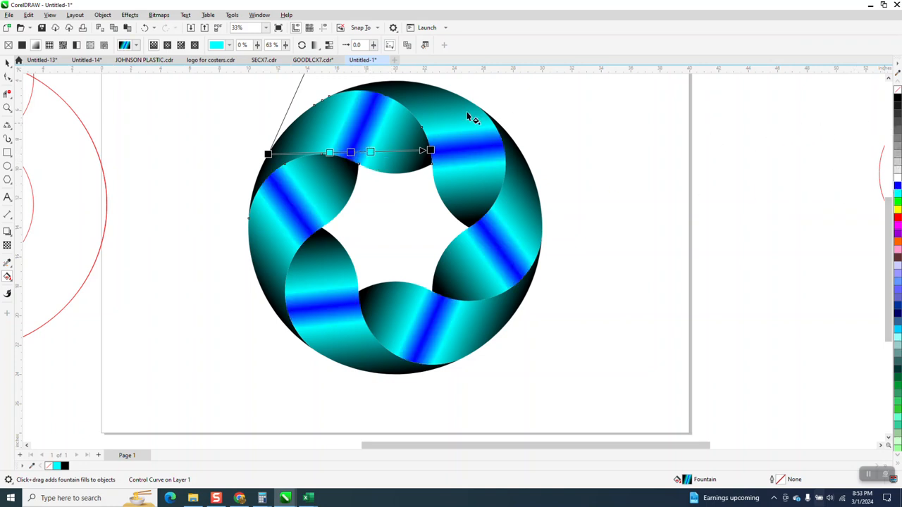
# Step: Delete the blue middle stop from the control blade's gradient and fine-tune the positions of both black ends
pyautogui.click(350, 151)
pyautogui.press('Delete')
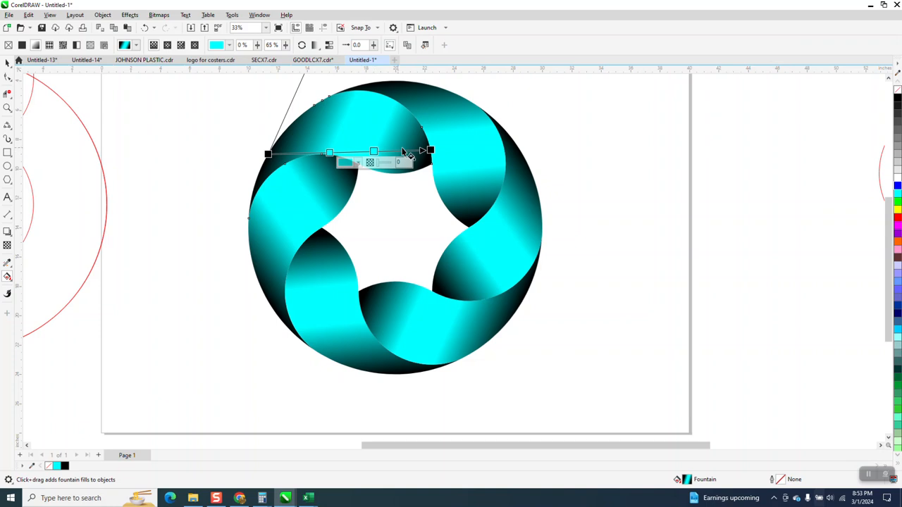
pyautogui.moveTo(430, 150); pyautogui.dragTo(447, 165)
pyautogui.moveTo(268, 153); pyautogui.dragTo(219, 145)
pyautogui.moveTo(447, 169); pyautogui.dragTo(431, 163)
pyautogui.moveTo(212, 148); pyautogui.dragTo(276, 148)
pyautogui.scroll(-1, 275, 148)
pyautogui.scroll(-1, 324, 190)
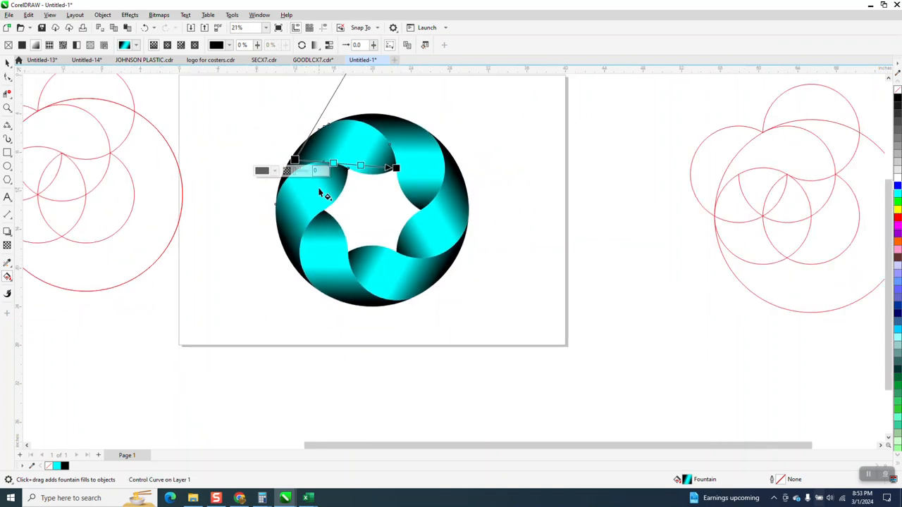
pyautogui.scroll(-1, 381, 221)
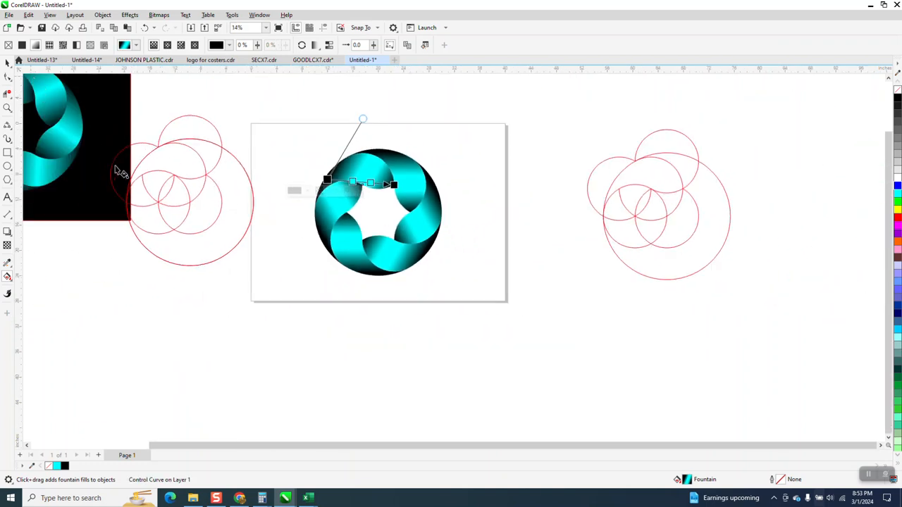
pyautogui.press('space')
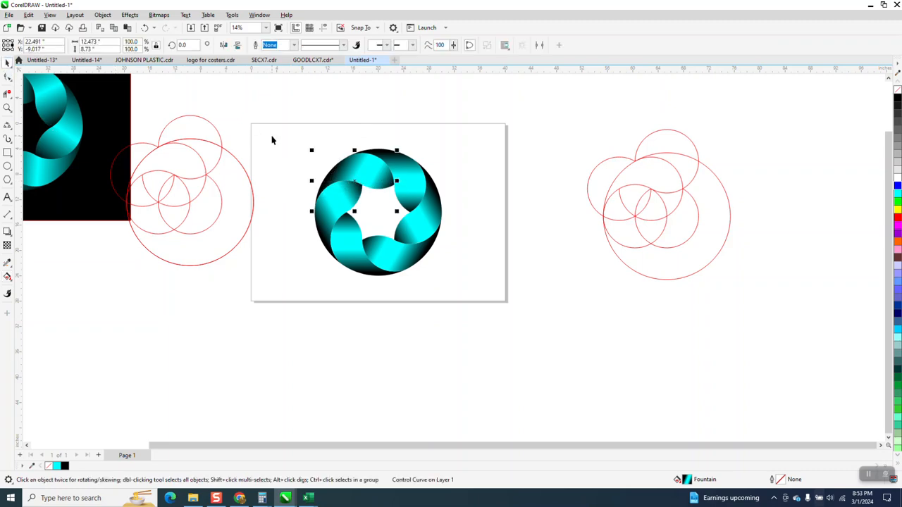